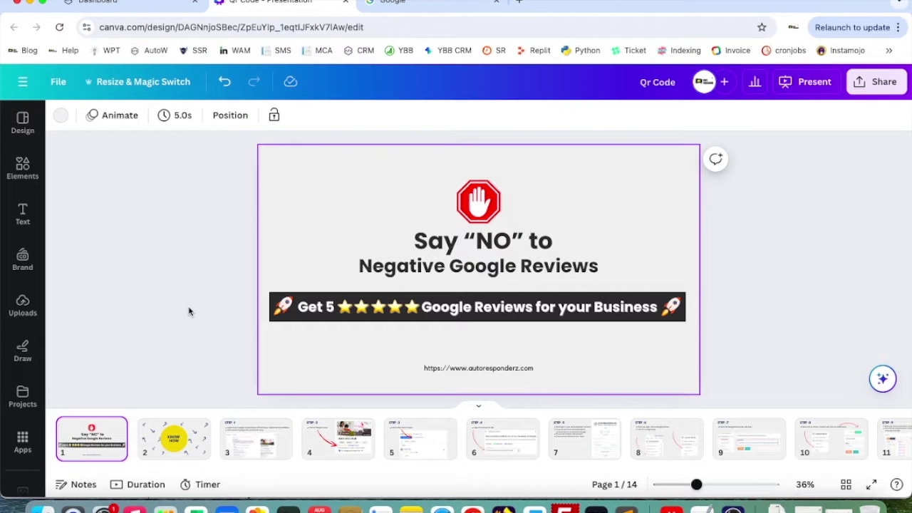
# Step: Advance past the KNOW HOW slide to the STEP -1 slide, page 3 of 14
pyautogui.click(184, 448)
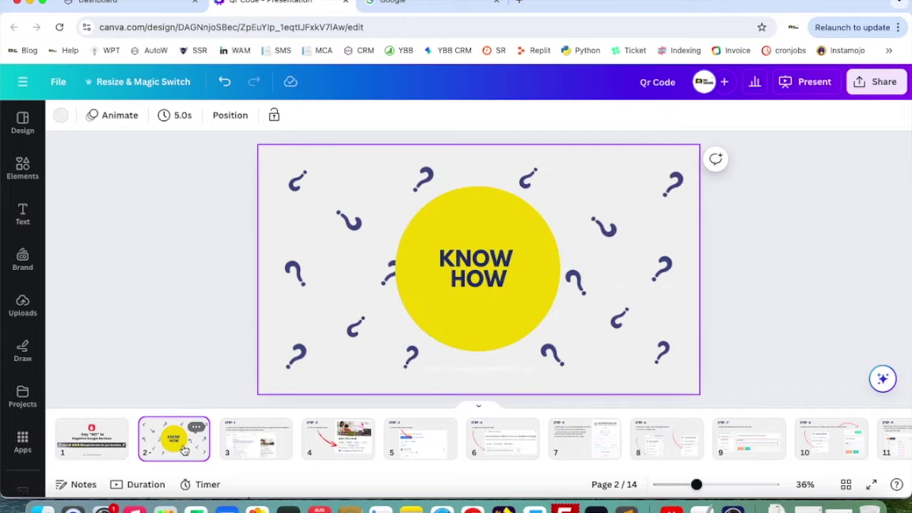
pyautogui.click(253, 443)
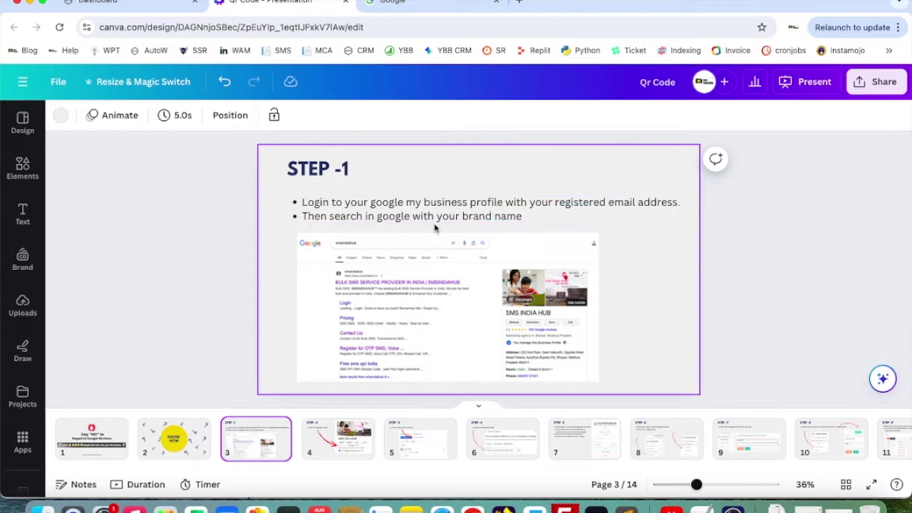
# Step: Run the recent 'smsindiahub' Google search to show the SMS INDIA HUB profile, then return to Canva
pyautogui.click(392, 6)
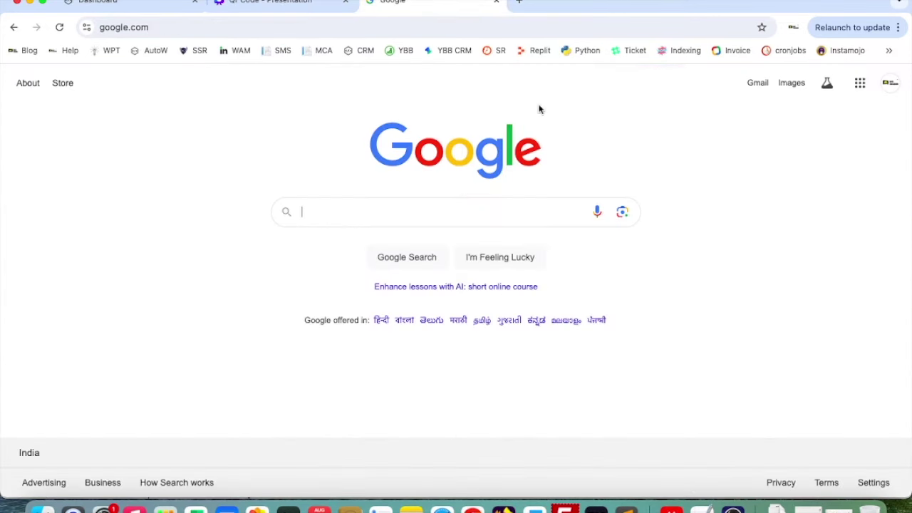
pyautogui.click(332, 202)
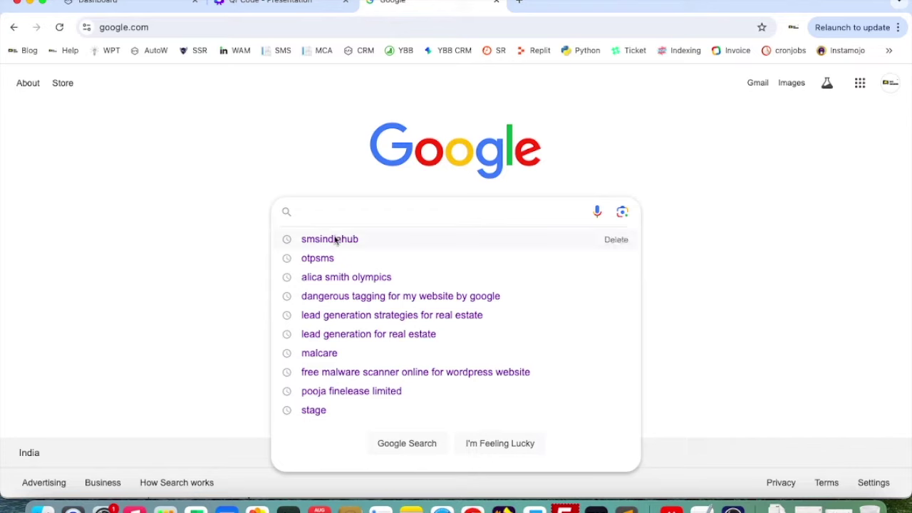
pyautogui.moveTo(329, 239)
pyautogui.click(325, 240)
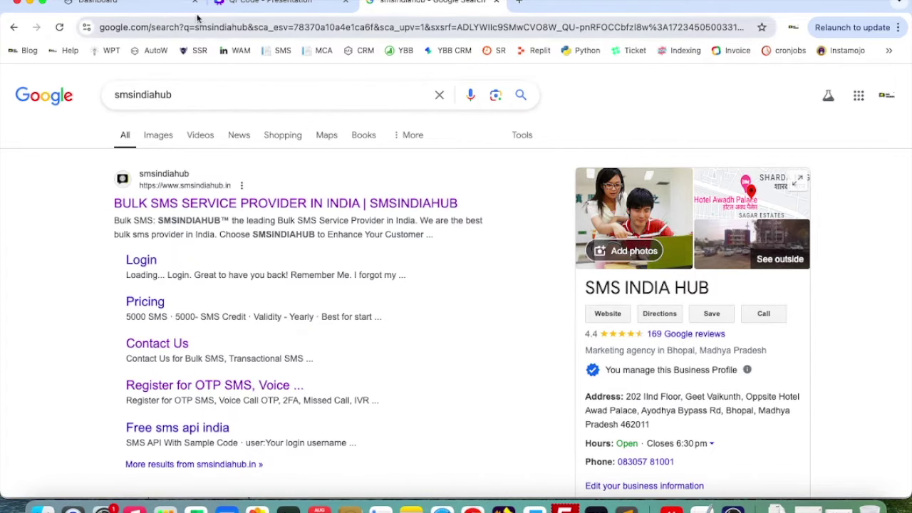
pyautogui.click(271, 3)
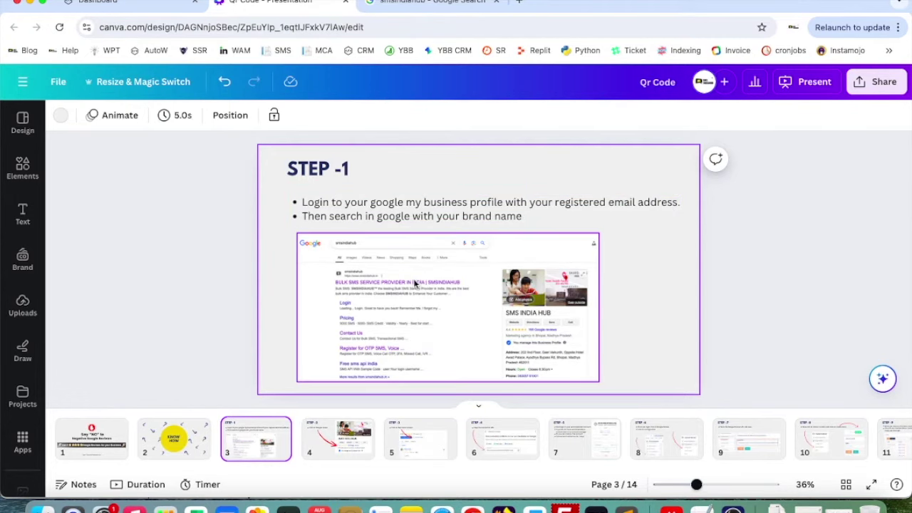
# Step: Following the STEP -2 slide, open the business's 169 Google reviews
pyautogui.click(325, 436)
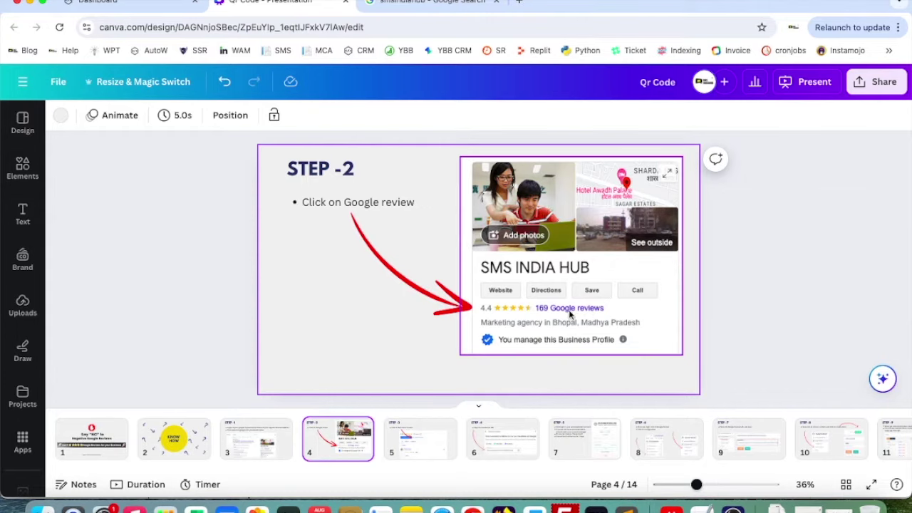
pyautogui.click(410, 6)
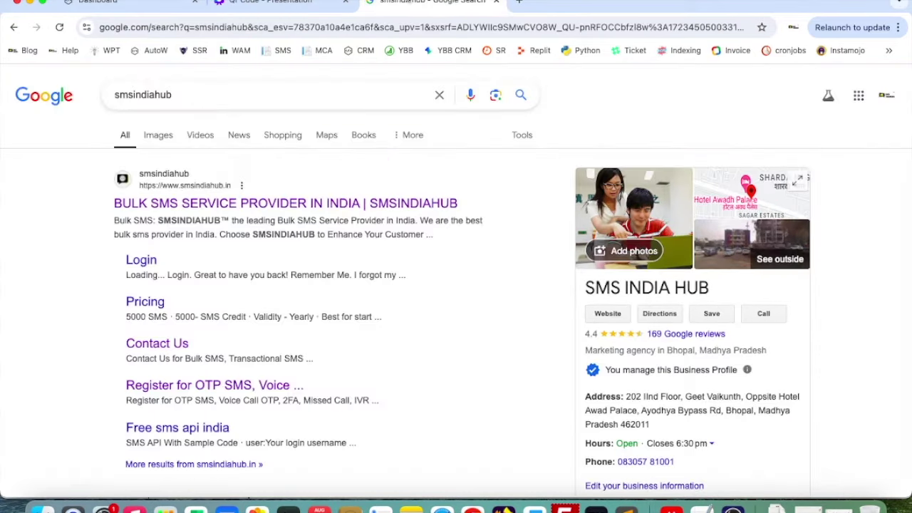
pyautogui.click(692, 334)
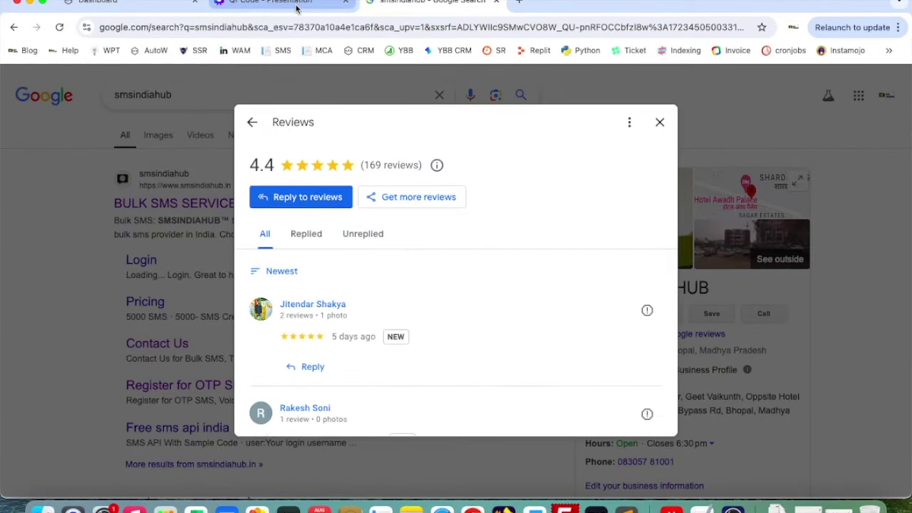
pyautogui.click(270, 2)
# Step: Following the STEP -3 slide, open the Get more reviews panel
pyautogui.click(428, 453)
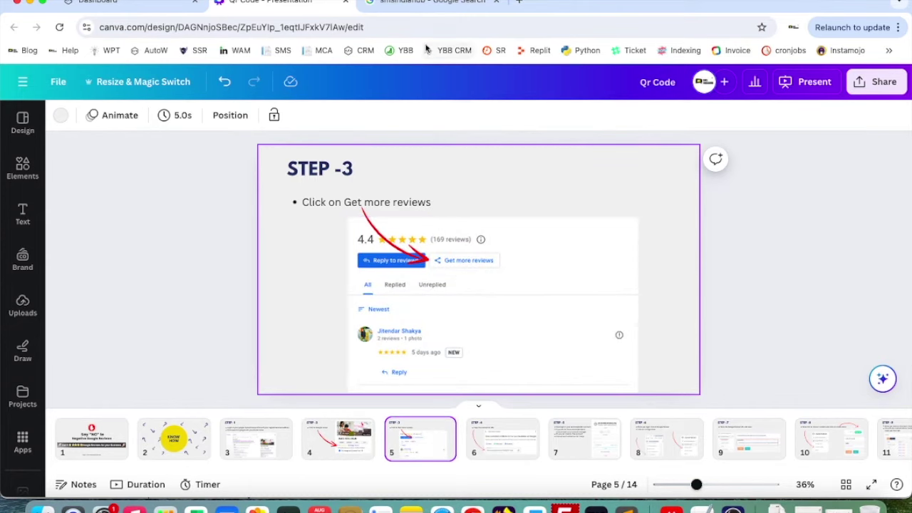
pyautogui.click(428, 7)
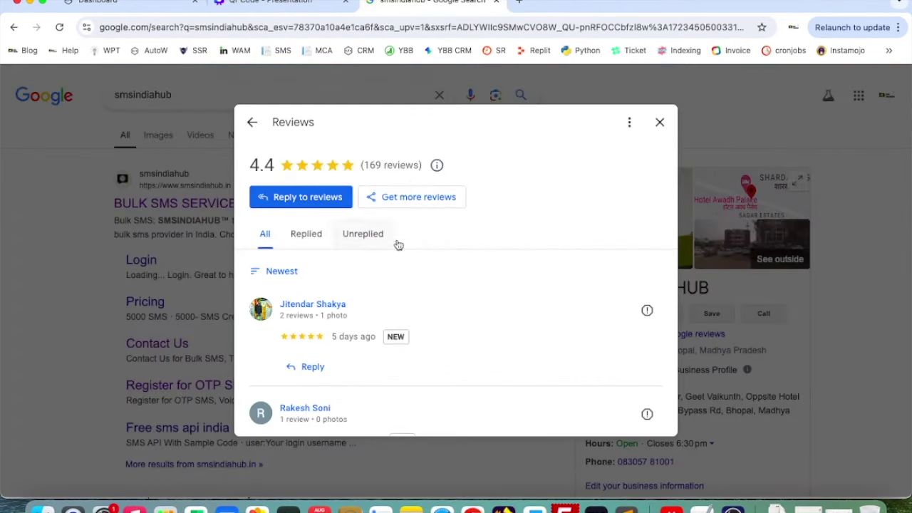
pyautogui.click(429, 203)
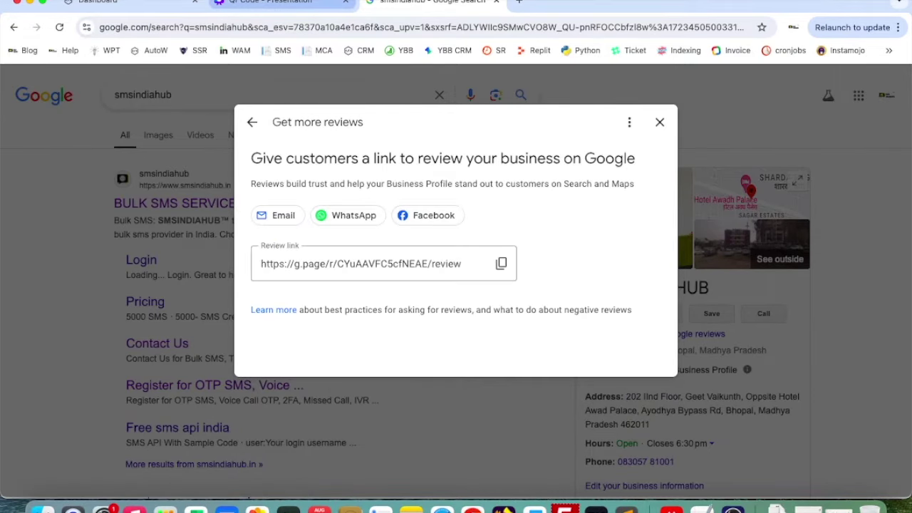
pyautogui.click(276, 2)
# Step: Following the STEP -4 slide, copy the business review link and return to the deck
pyautogui.click(499, 449)
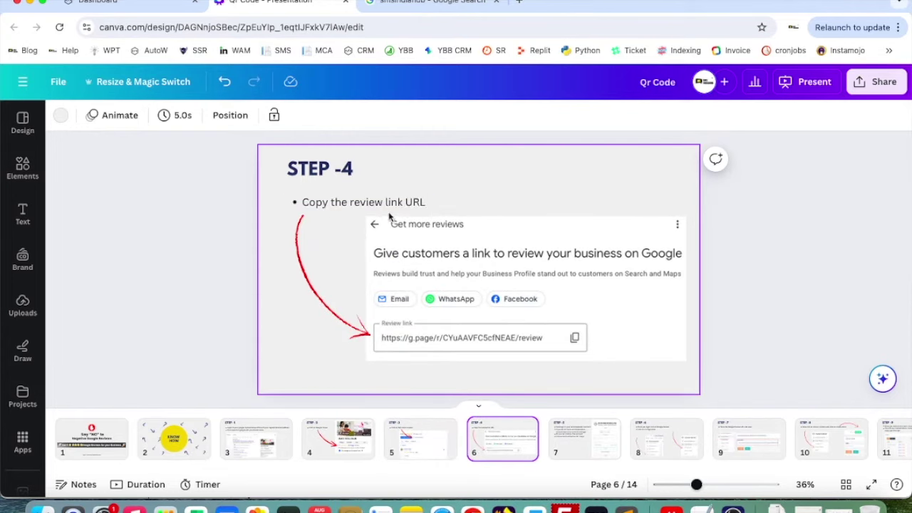
pyautogui.click(402, 3)
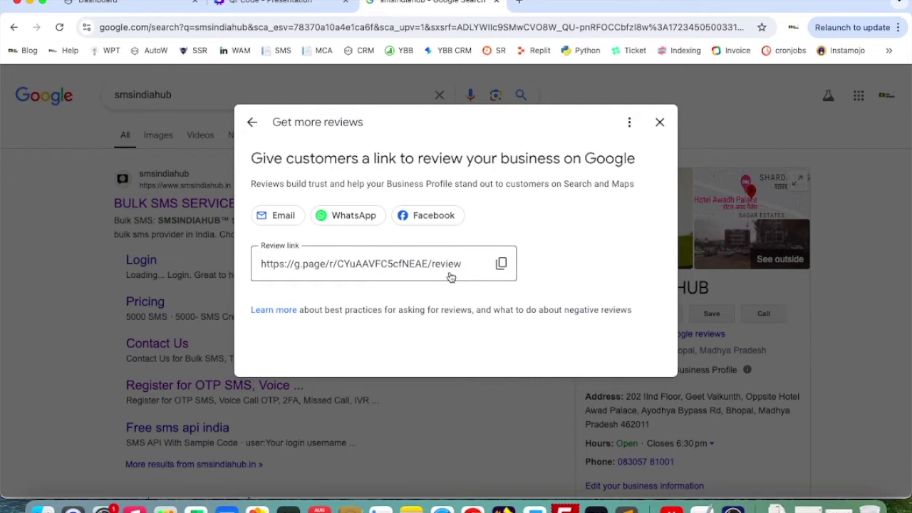
pyautogui.click(502, 264)
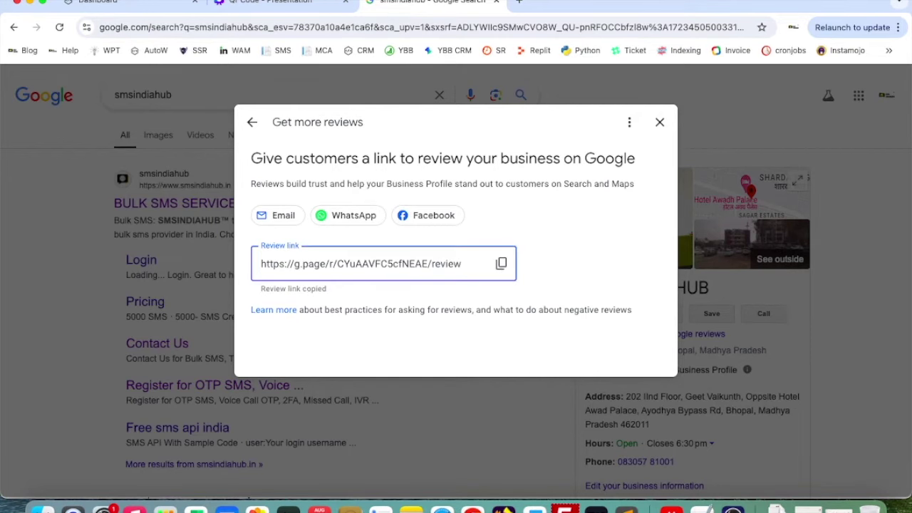
pyautogui.click(275, 3)
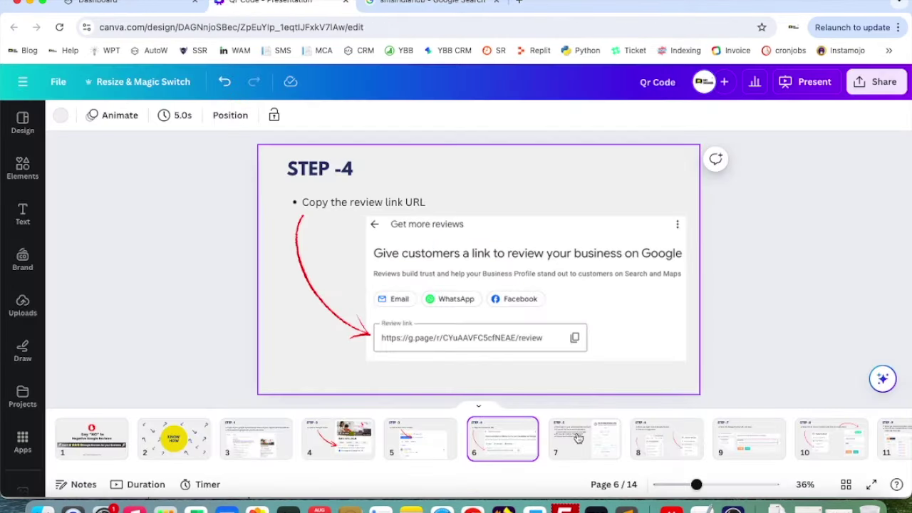
# Step: View the STEP -5 and STEP -6 slides and bring up the Autoresponderz Automation dashboard
pyautogui.click(579, 438)
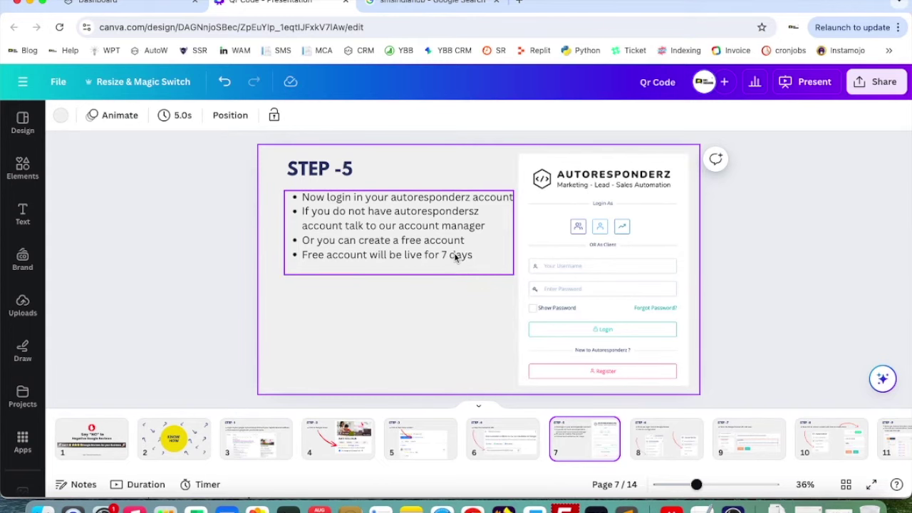
pyautogui.click(120, 5)
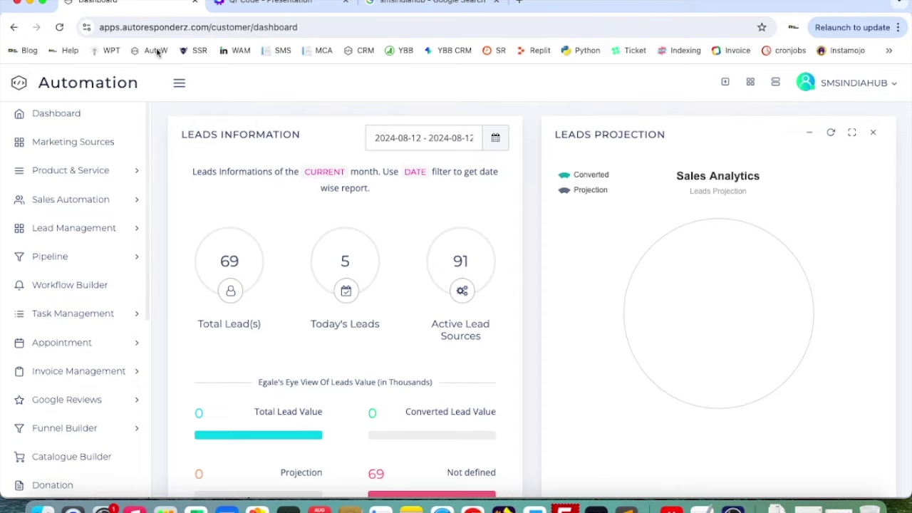
pyautogui.click(292, 4)
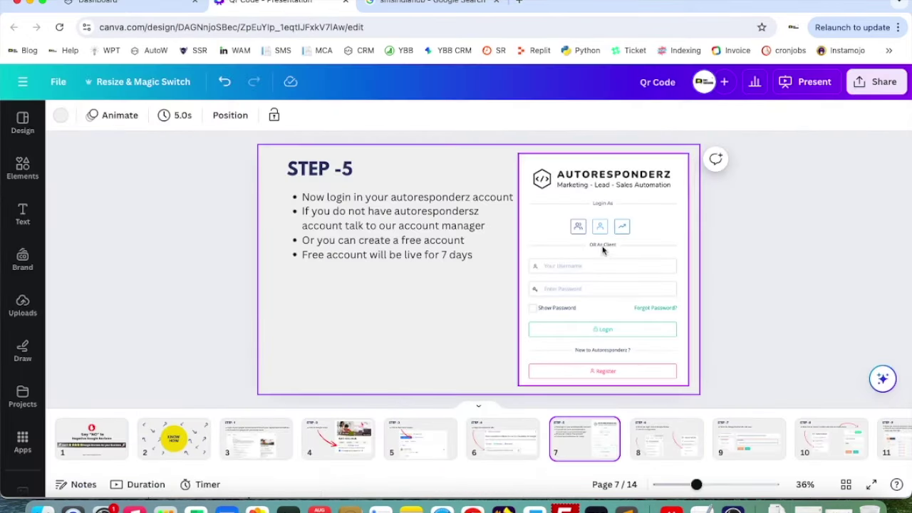
pyautogui.click(663, 442)
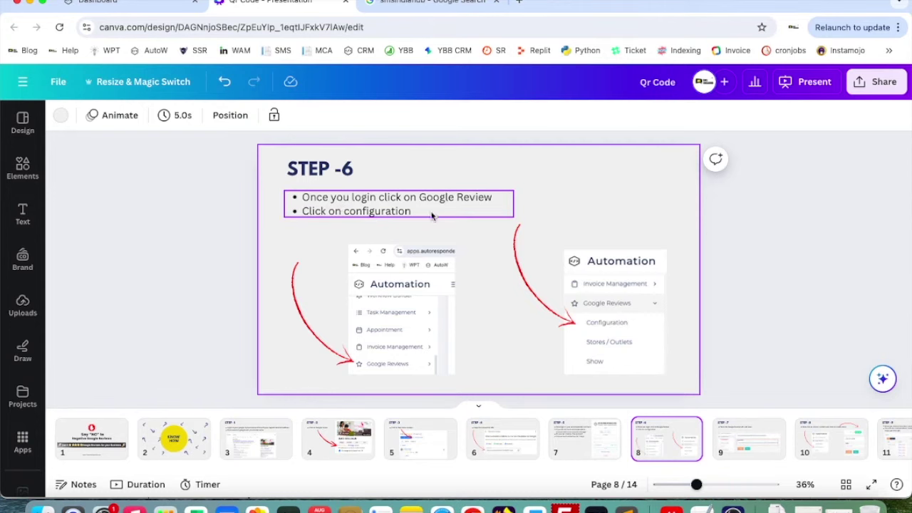
pyautogui.click(120, 4)
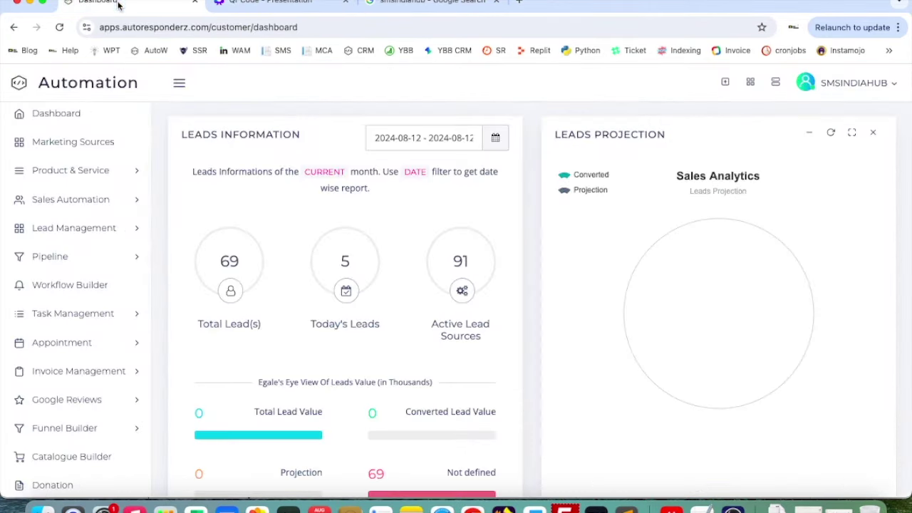
# Step: Open Google Reviews > Configuration in Autoresponderz, then view the STEP -7 slide
pyautogui.click(75, 390)
pyautogui.scroll(-2, 76, 393)
pyautogui.scroll(-2, 107, 414)
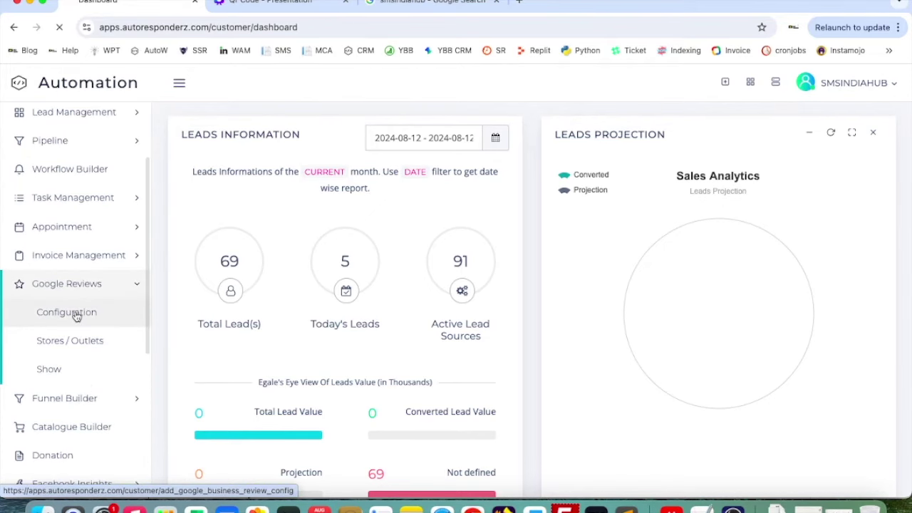
pyautogui.click(76, 314)
pyautogui.click(278, 4)
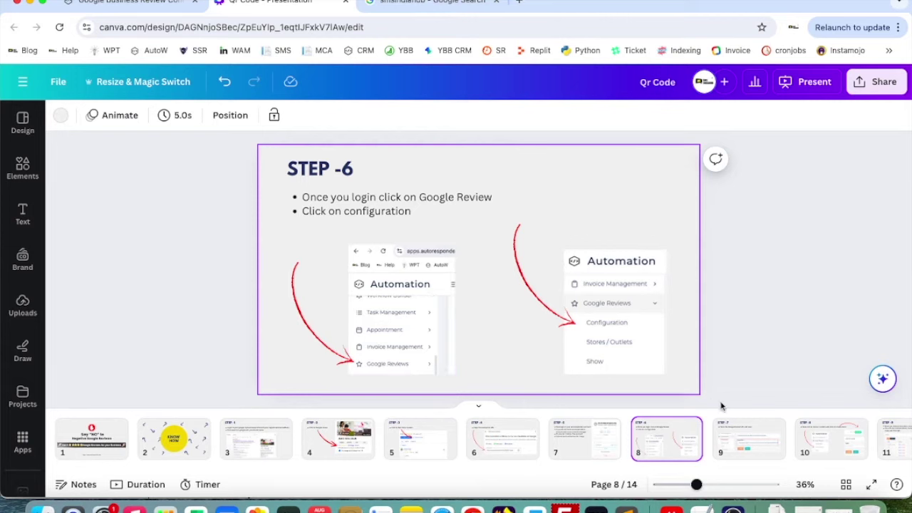
pyautogui.click(770, 427)
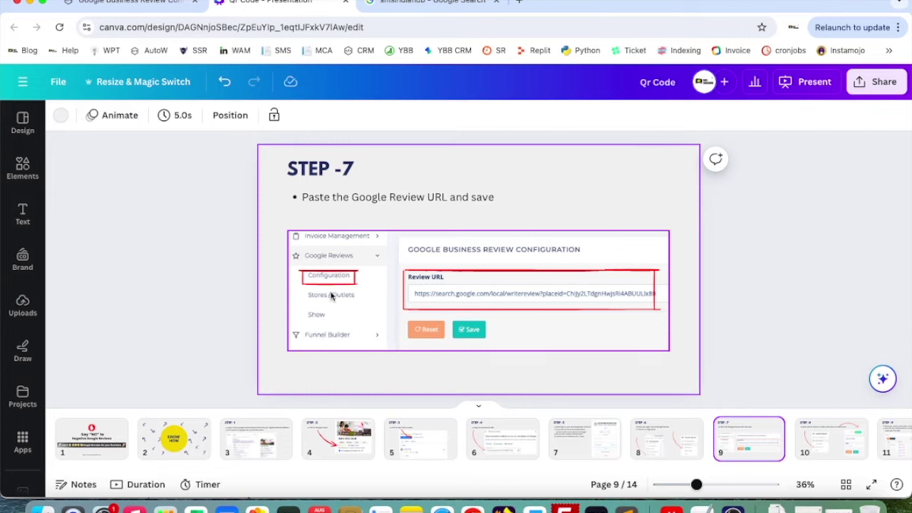
# Step: Recheck the review configuration page, then advance the deck to the STEP -8 slide
pyautogui.click(128, 2)
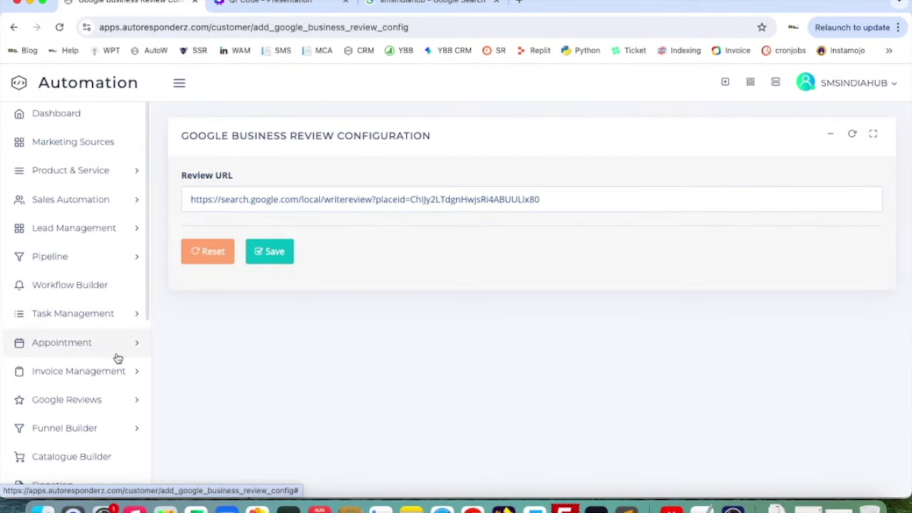
pyautogui.click(106, 397)
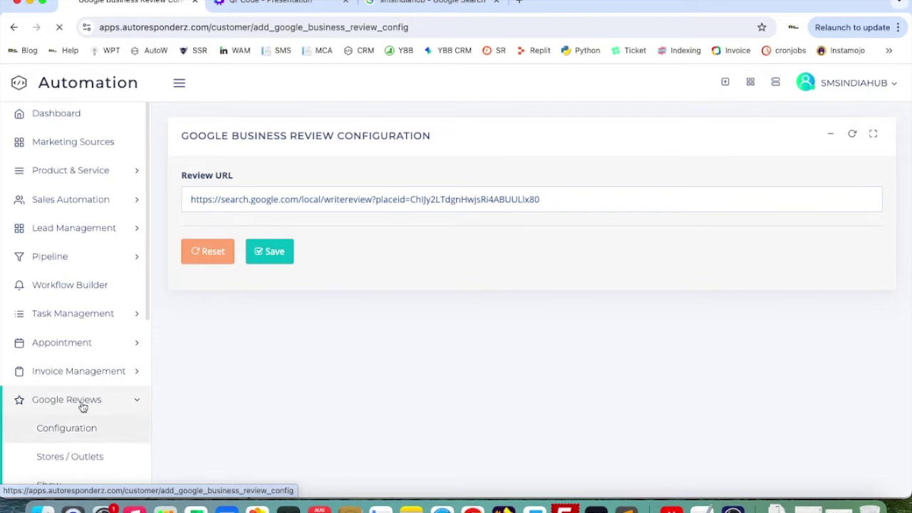
pyautogui.click(81, 403)
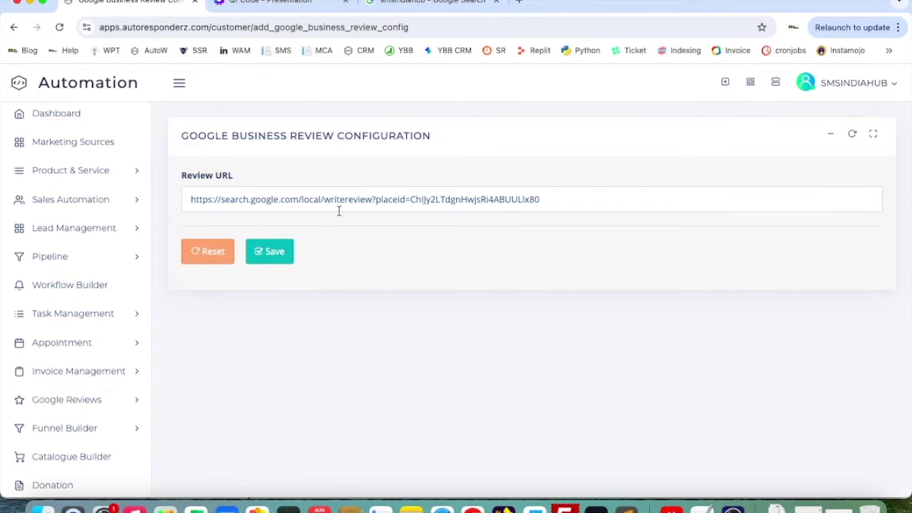
pyautogui.click(277, 3)
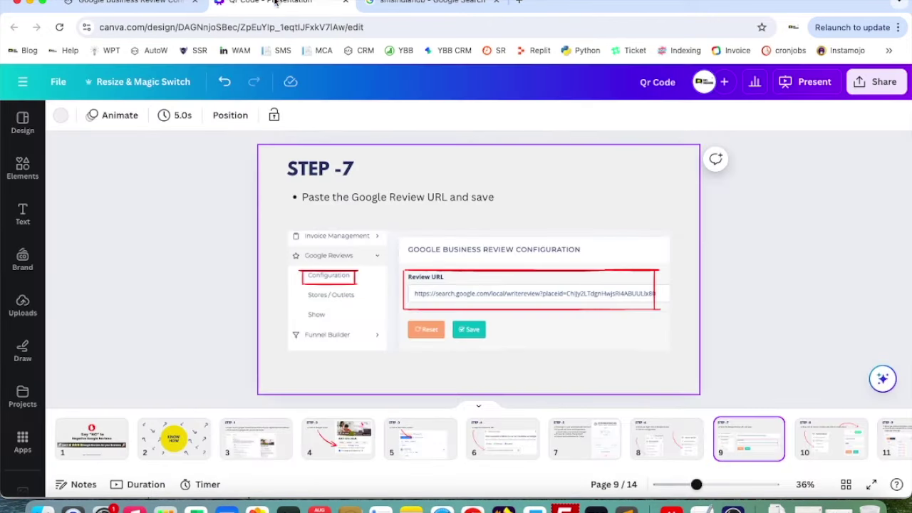
pyautogui.click(835, 458)
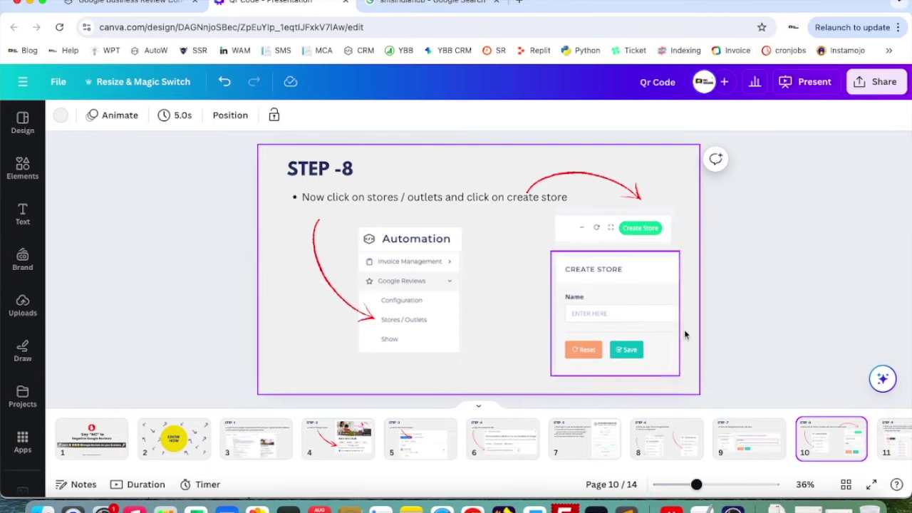
# Step: Replace the long Review URL with the pasted short g.page review link
pyautogui.click(734, 436)
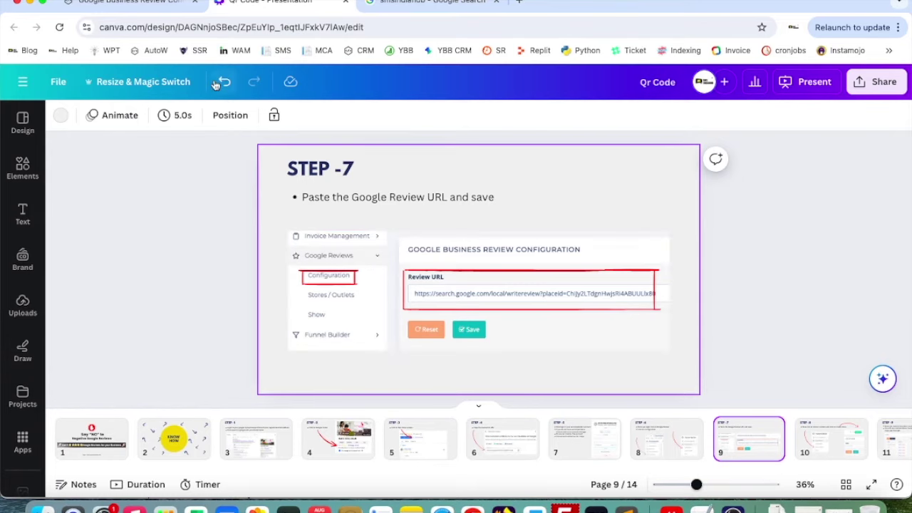
pyautogui.click(142, 2)
pyautogui.tripleClick(401, 200)
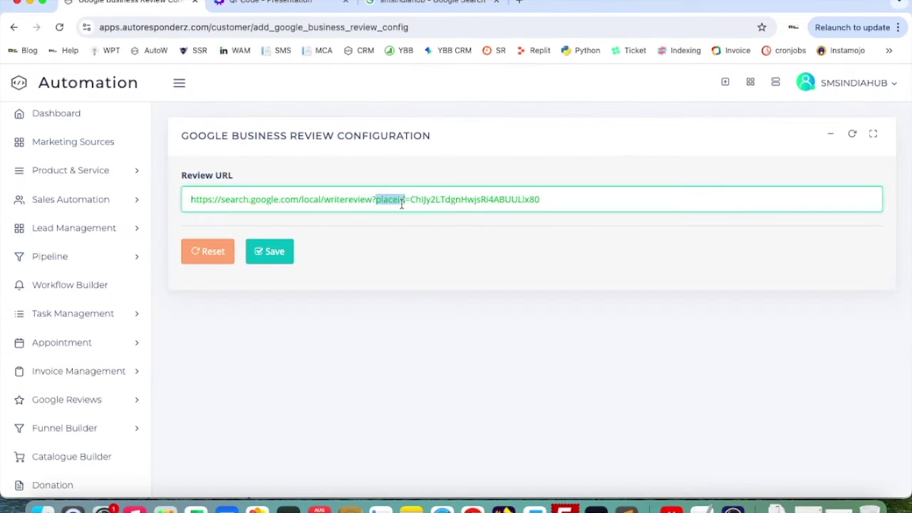
pyautogui.press('super+v')
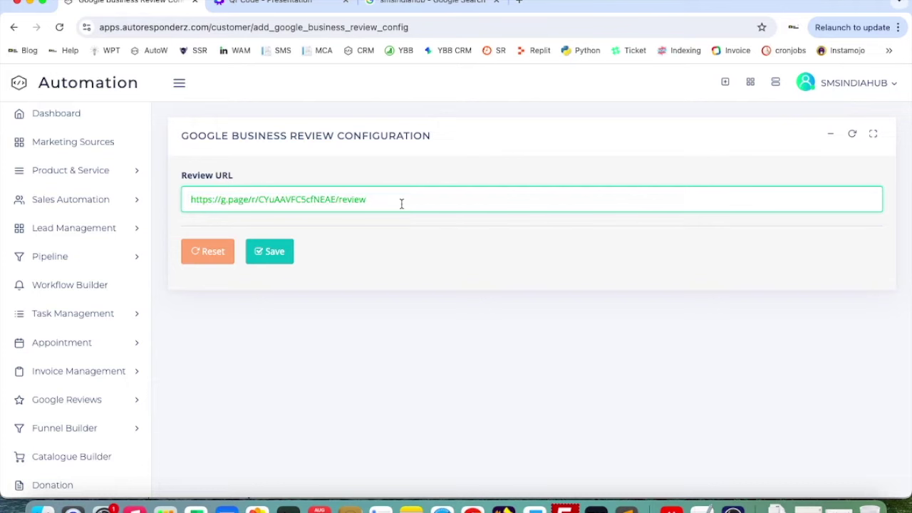
# Step: Advance the deck to the STEP -8 slide on Stores / Outlets and Create Store
pyautogui.click(300, 6)
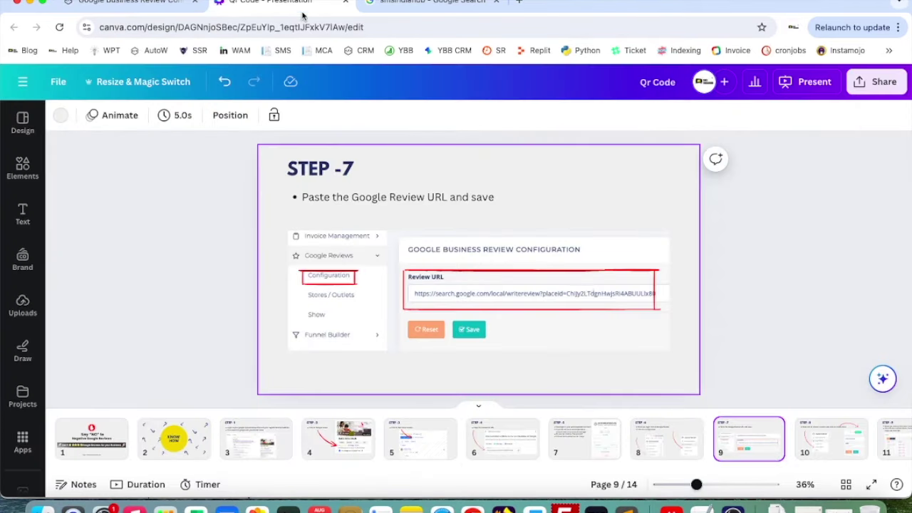
pyautogui.click(827, 457)
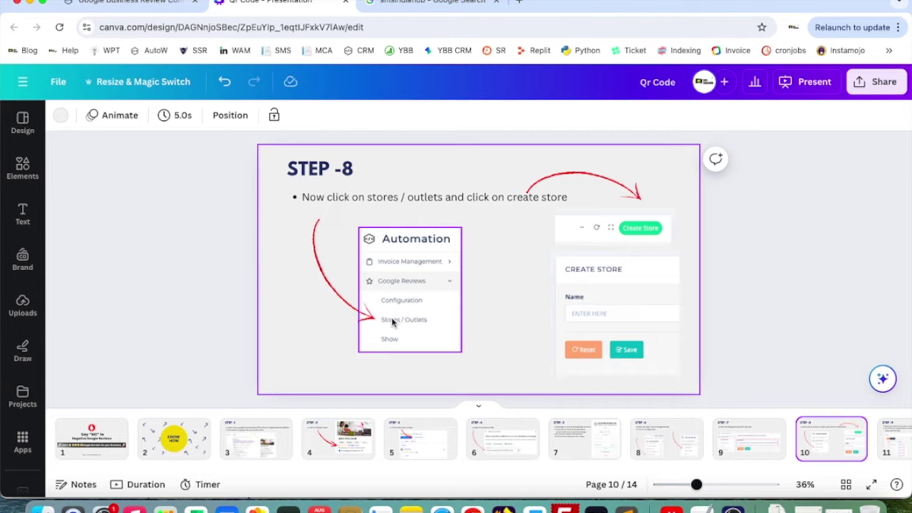
pyautogui.click(128, 2)
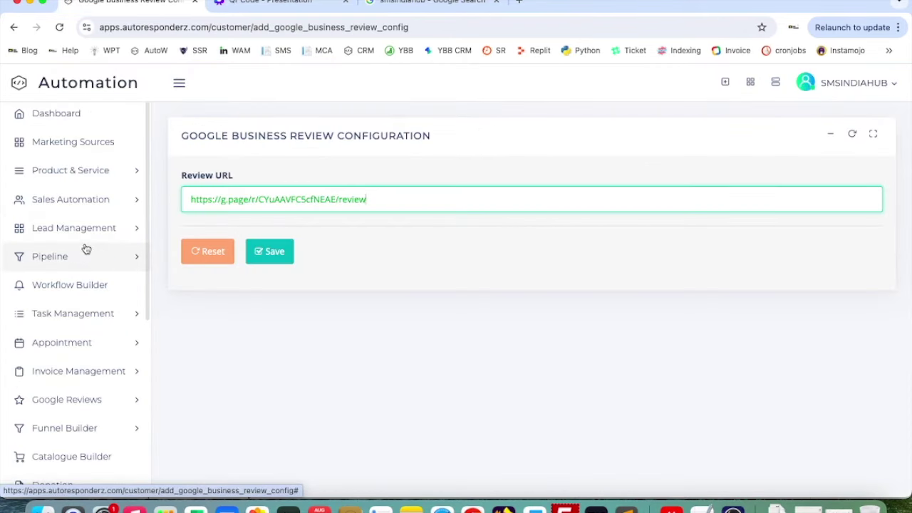
# Step: Open the Stores / Outlets list under Google Reviews
pyautogui.click(107, 399)
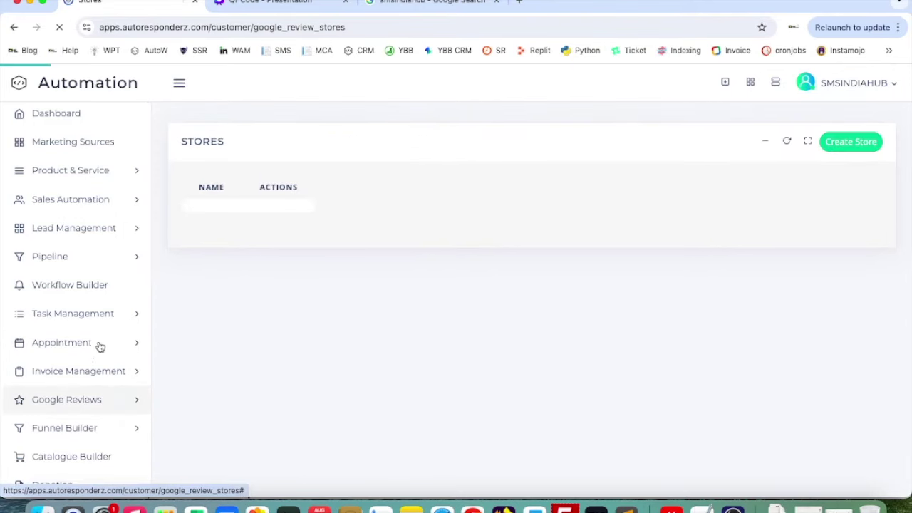
pyautogui.scroll(-1, 78, 378)
pyautogui.scroll(-6, 100, 360)
pyautogui.scroll(-3, 128, 295)
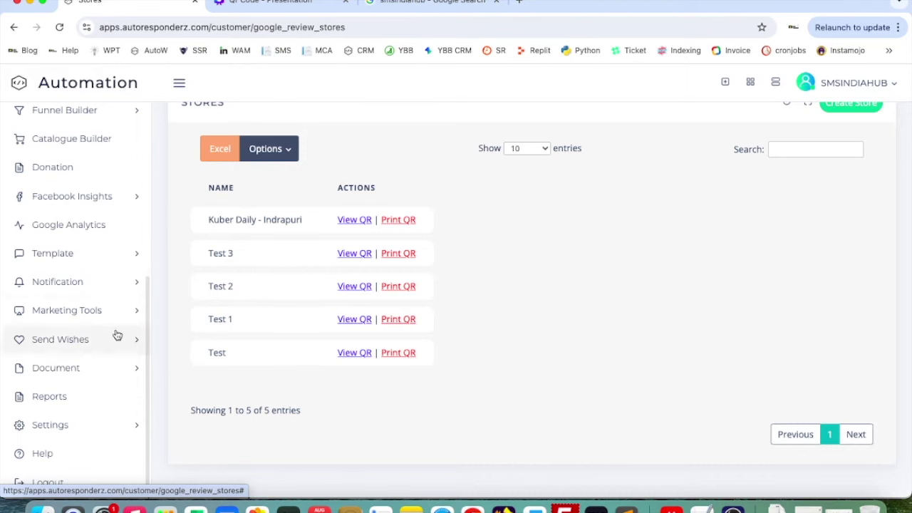
pyautogui.scroll(3, 87, 149)
pyautogui.click(100, 176)
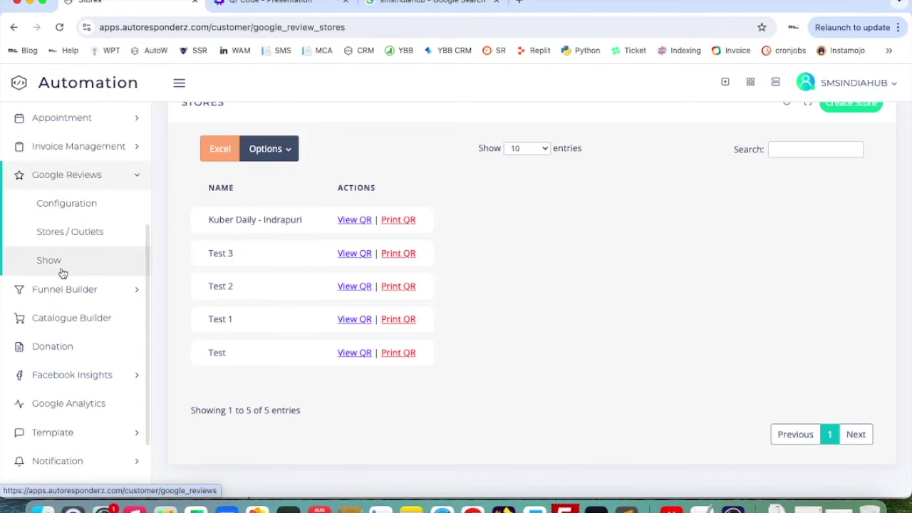
pyautogui.hotkey('ctrl', 'Tab')
# Step: Open the empty Create Store form, then return to the STEP -8 slide
pyautogui.click(107, 2)
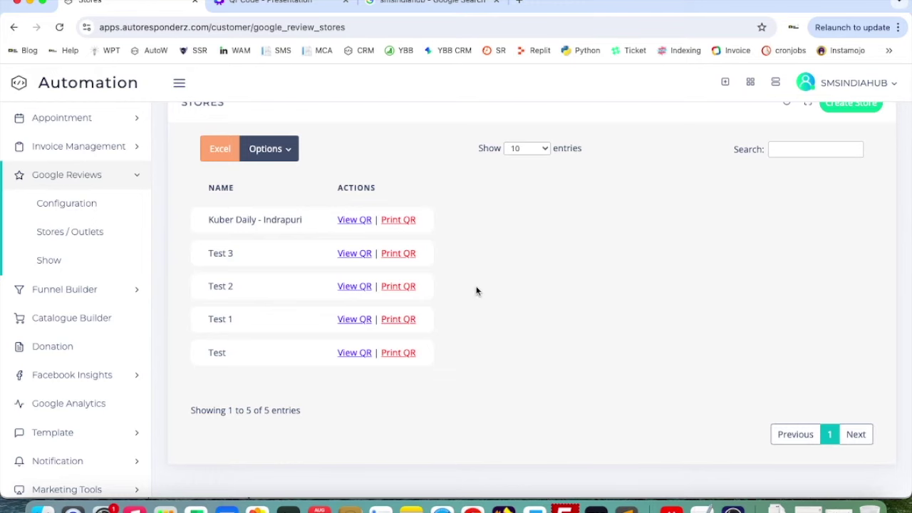
pyautogui.scroll(1, 834, 143)
pyautogui.click(851, 147)
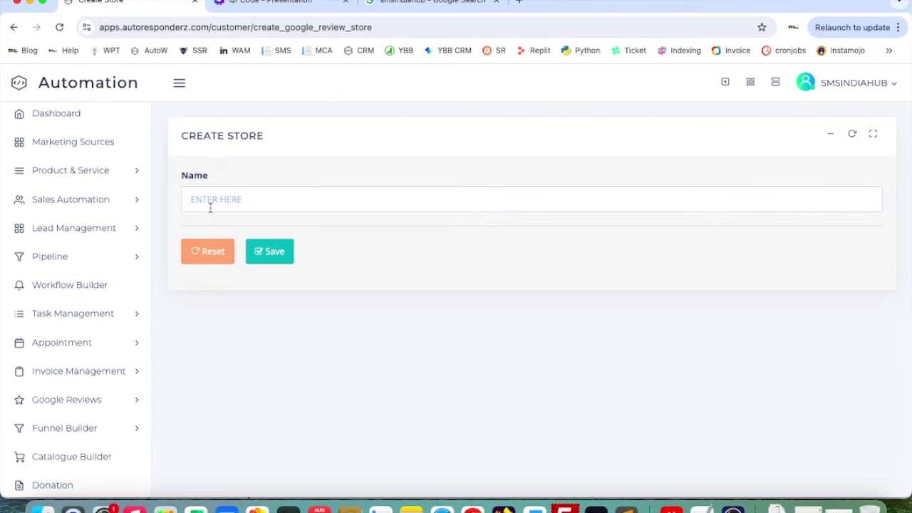
pyautogui.click(276, 3)
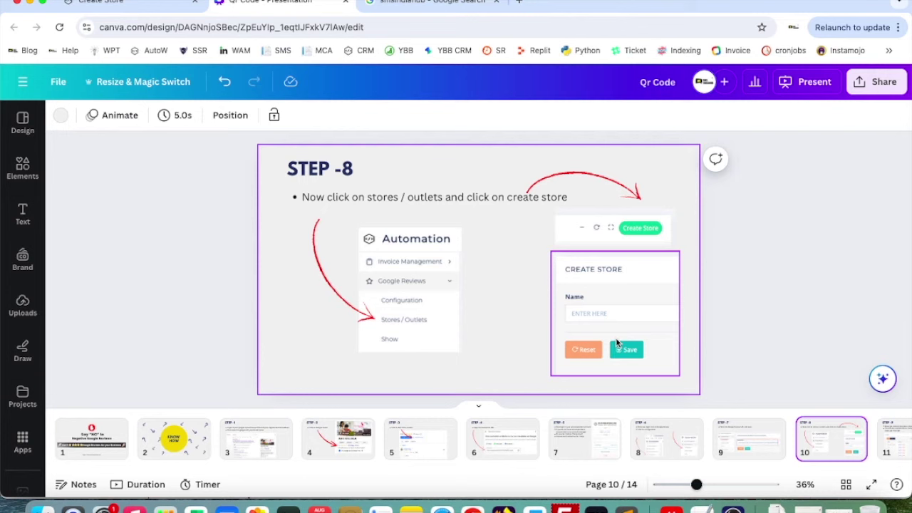
# Step: Advance the deck to the STEP -9 slide about the stores list
pyautogui.click(894, 438)
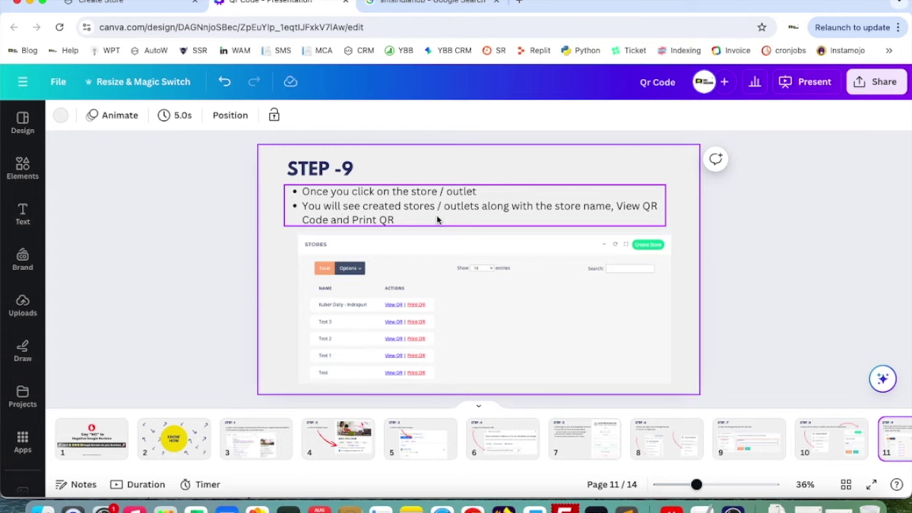
pyautogui.click(114, 2)
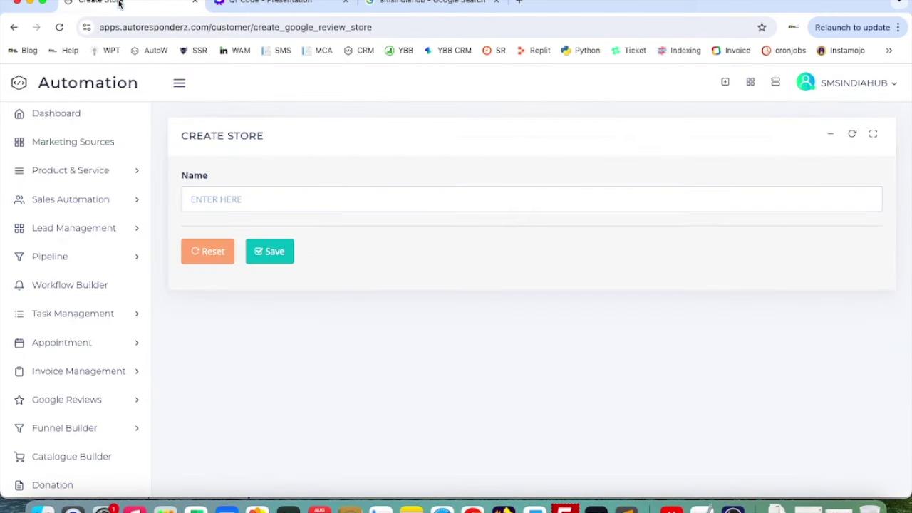
pyautogui.click(256, 3)
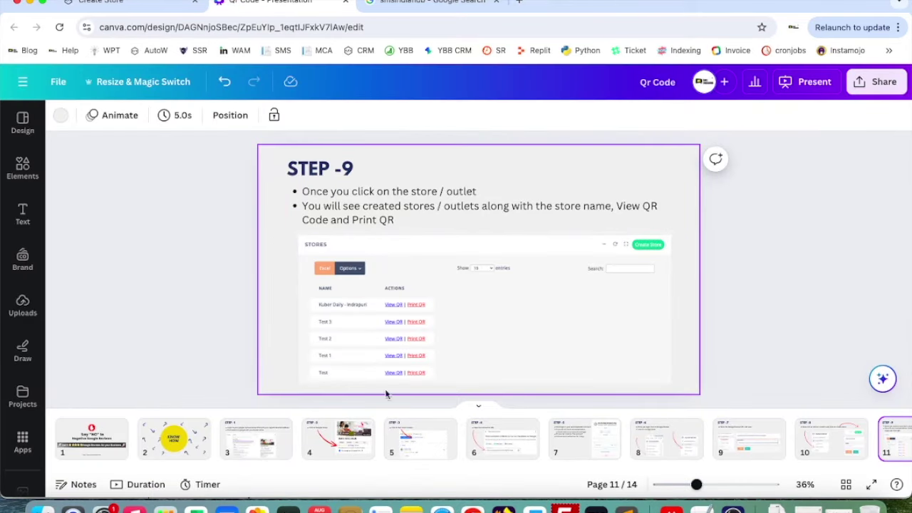
# Step: Show the five stores with View QR and Print QR links under Google Reviews > Stores / Outlets
pyautogui.click(147, 2)
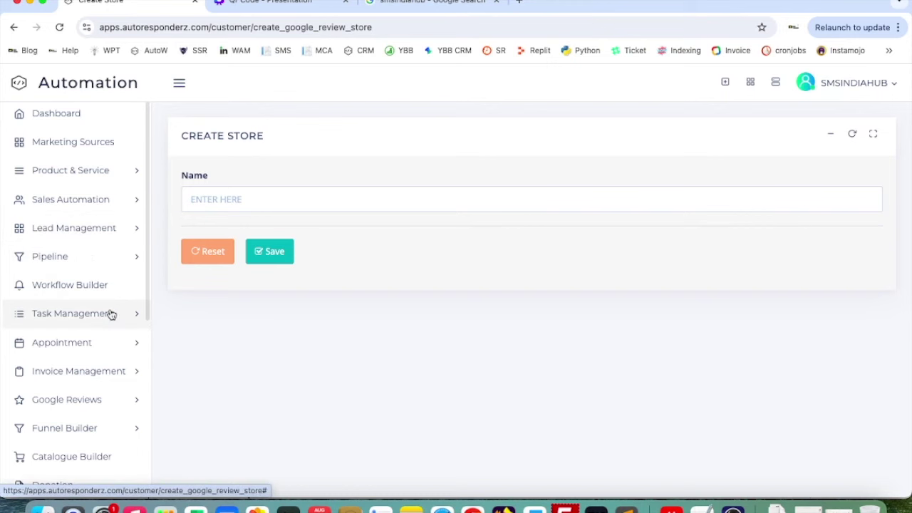
pyautogui.click(95, 408)
pyautogui.scroll(-3, 107, 385)
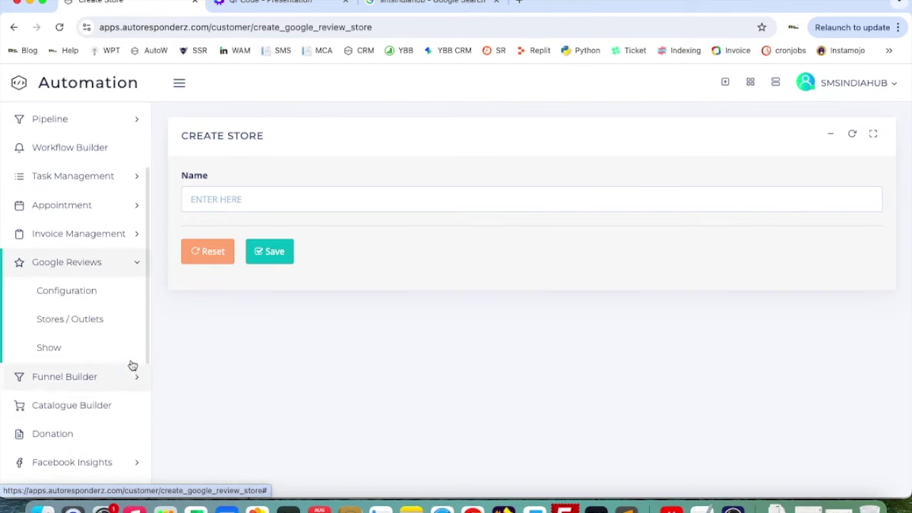
pyautogui.click(82, 327)
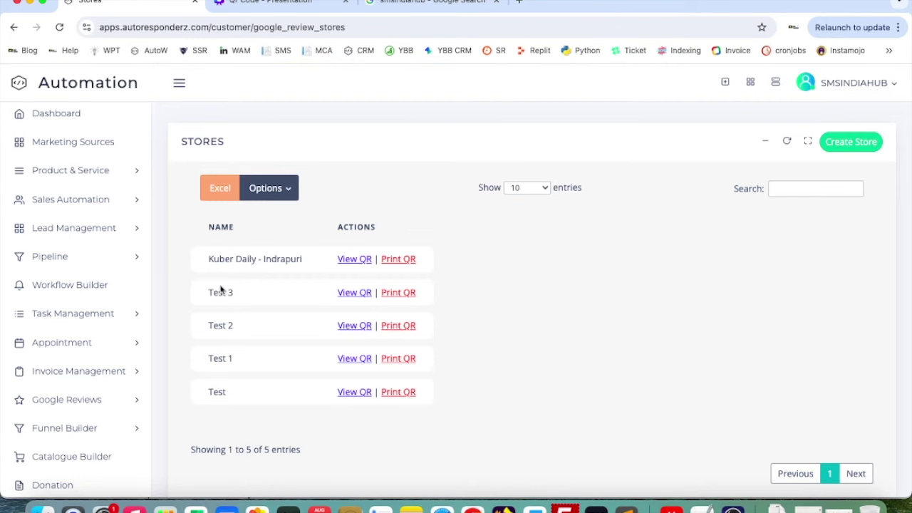
pyautogui.click(270, 2)
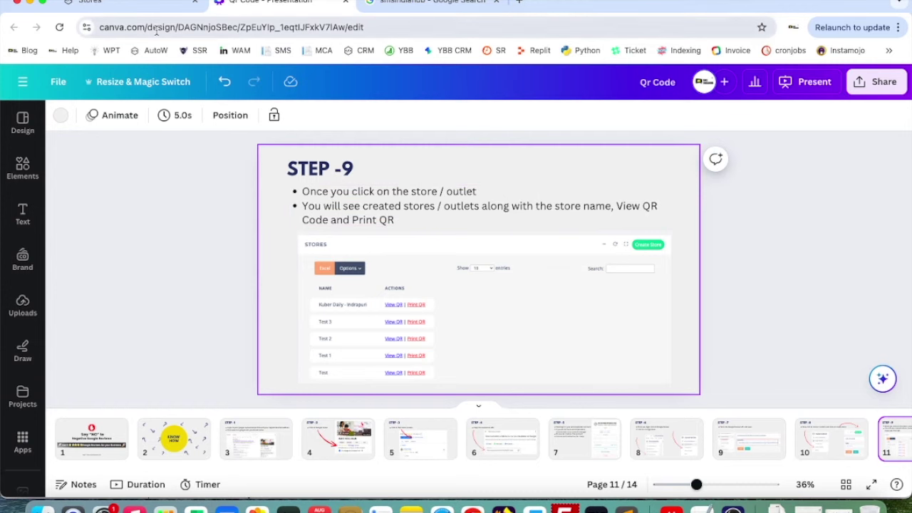
pyautogui.hotkey('ctrl', 'shift', 'Tab')
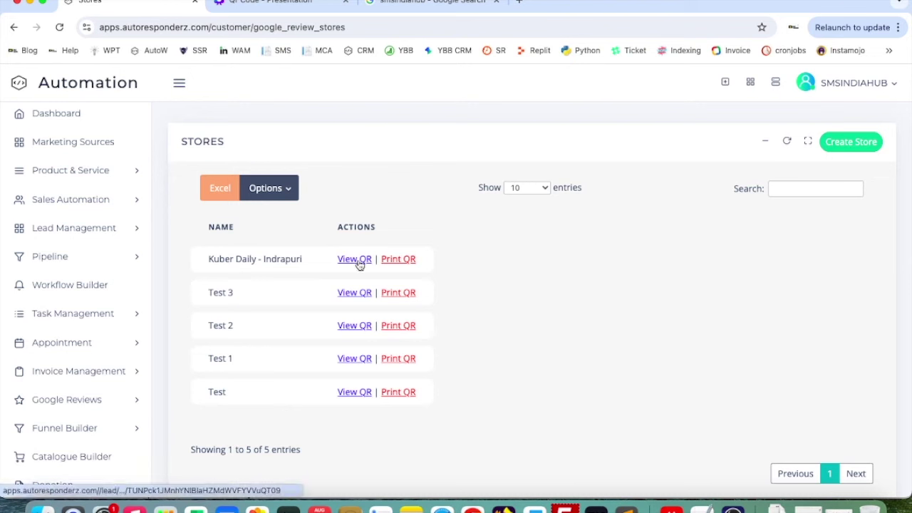
pyautogui.click(280, 13)
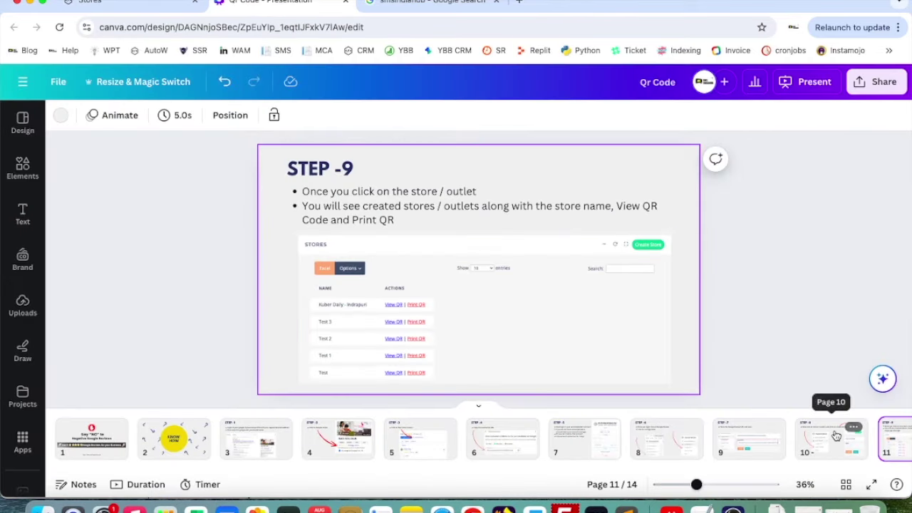
# Step: Step past the Step 10 QR code slide to the NOTE slide on 1–3 star reviews
pyautogui.hscroll(5, 826, 439)
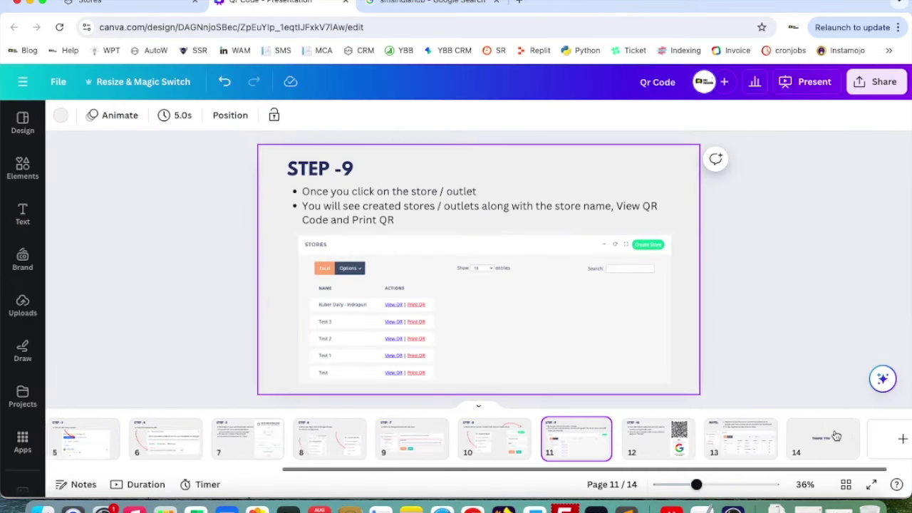
pyautogui.click(632, 436)
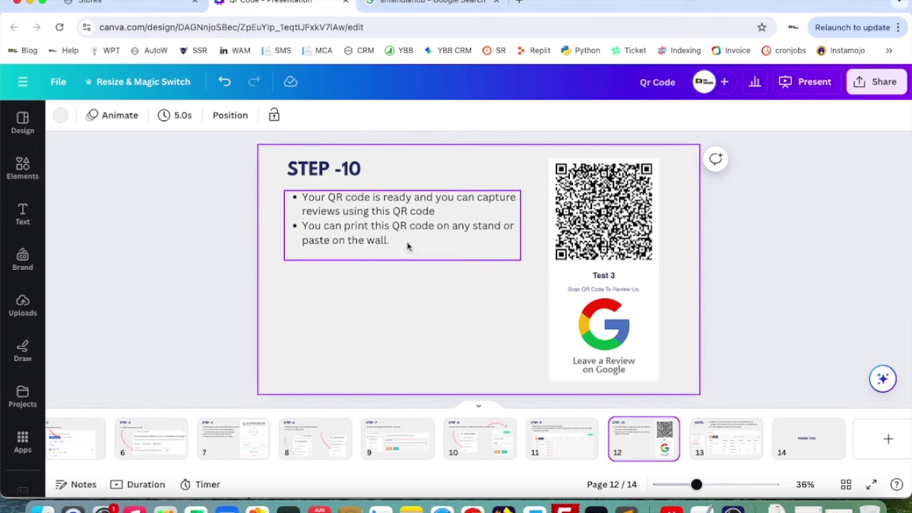
pyautogui.click(733, 447)
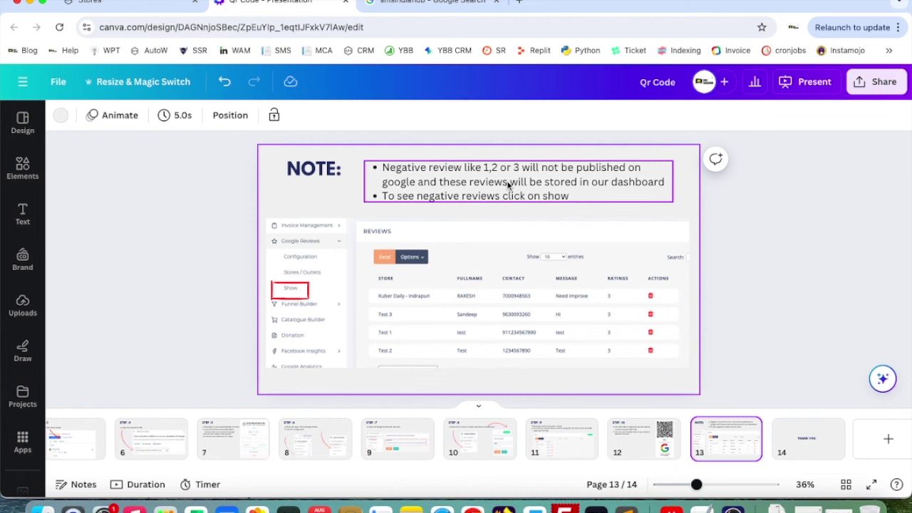
# Step: Open Google Reviews > Show to list the four 3-star reviews, then return to the NOTE slide
pyautogui.click(130, 11)
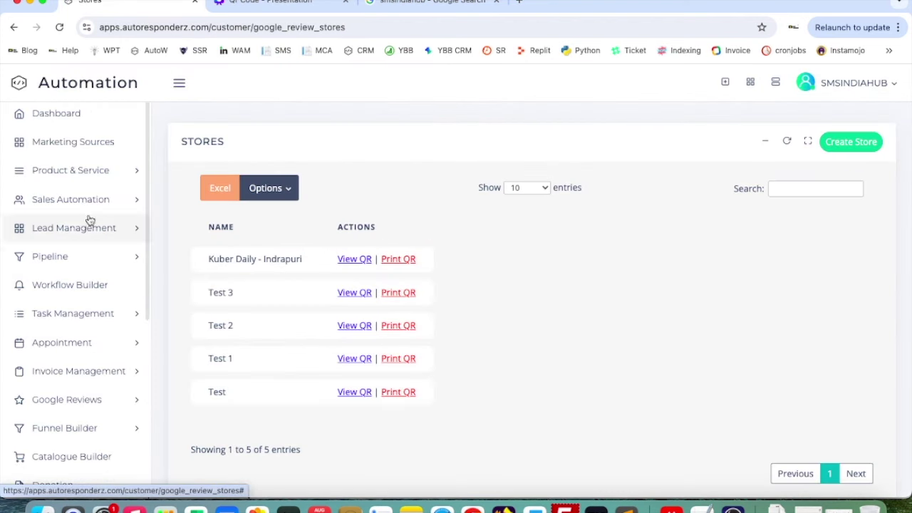
pyautogui.click(94, 398)
pyautogui.scroll(-4, 95, 395)
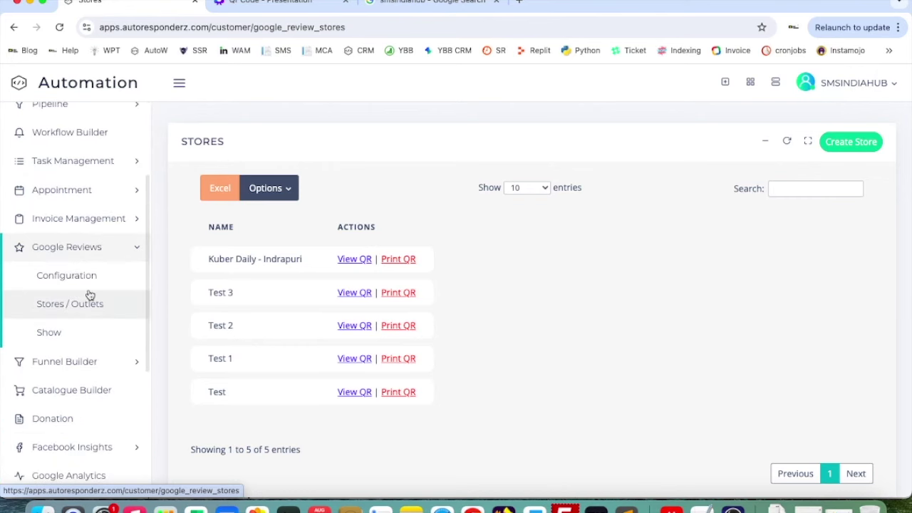
pyautogui.click(75, 325)
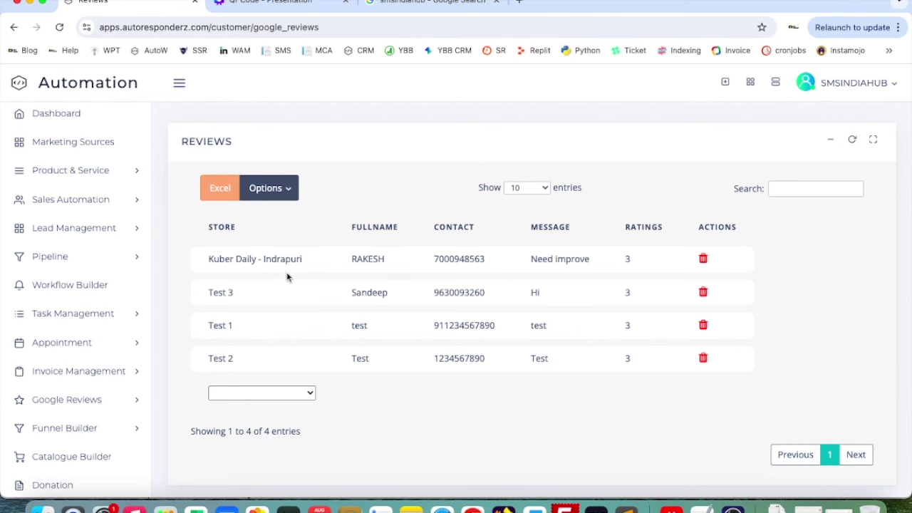
pyautogui.click(275, 6)
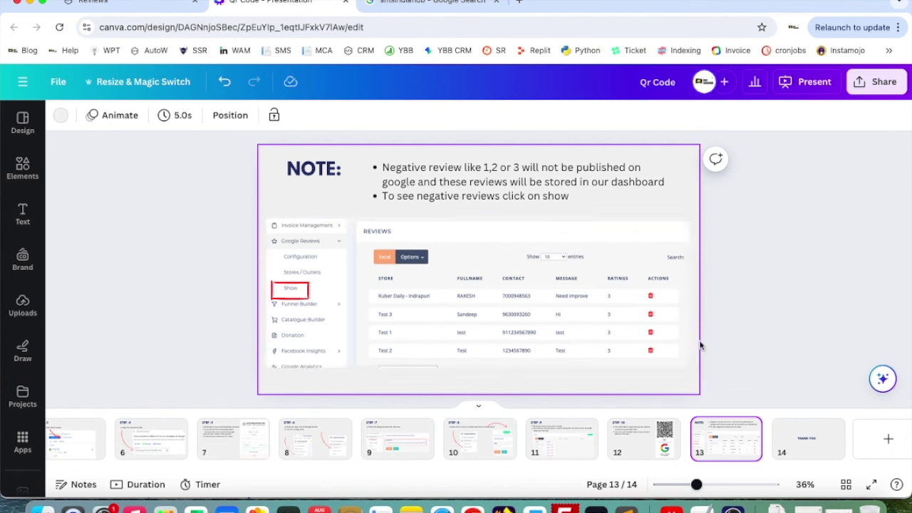